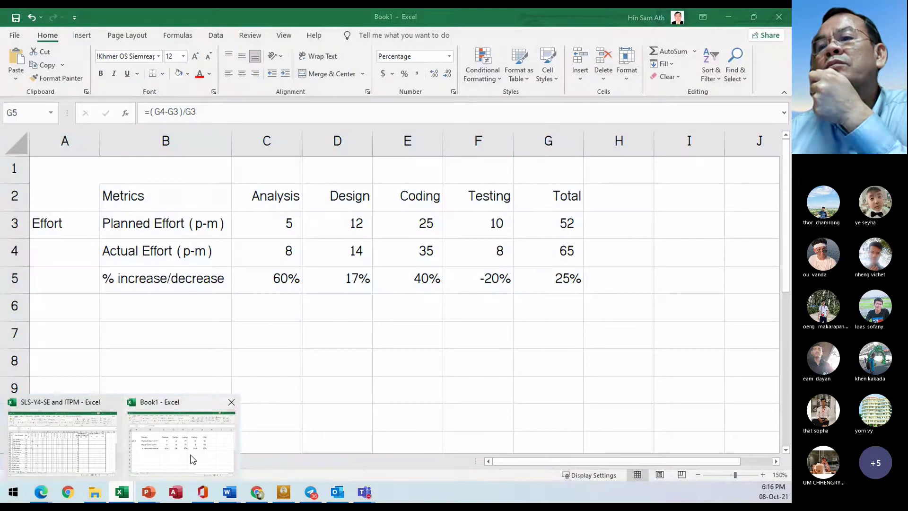
# - On Sheet2 of Book1, clear the Total Planned values in D9:H9 and the total deviation percentages in D11:H11
pyautogui.click(192, 459)
pyautogui.click(106, 461)
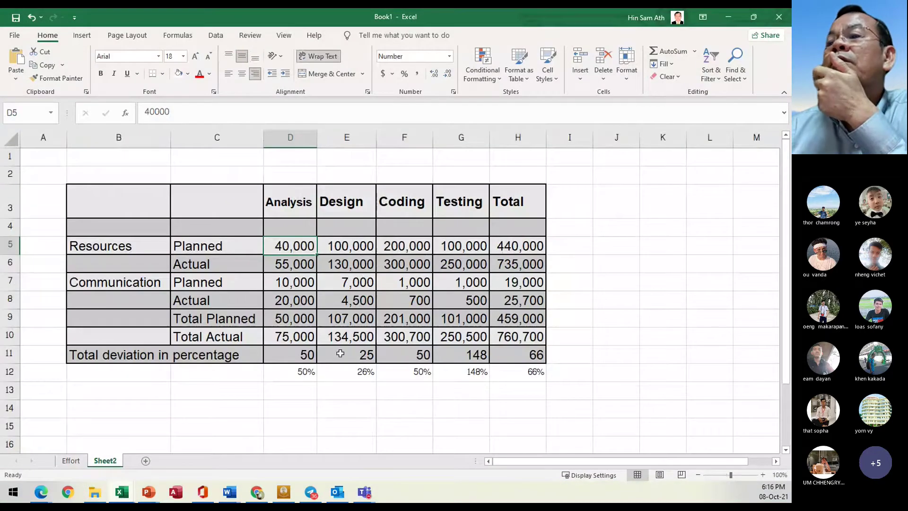
pyautogui.moveTo(291, 318); pyautogui.dragTo(504, 320)
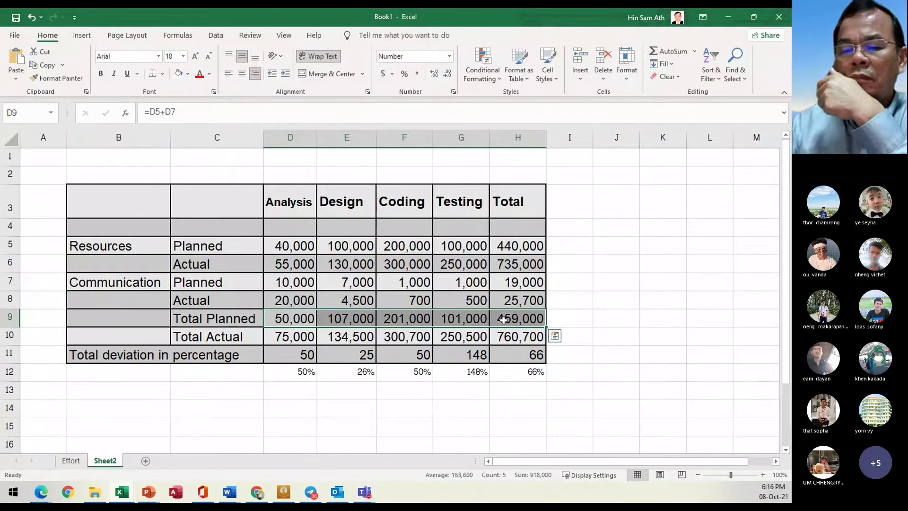
pyautogui.press('Delete')
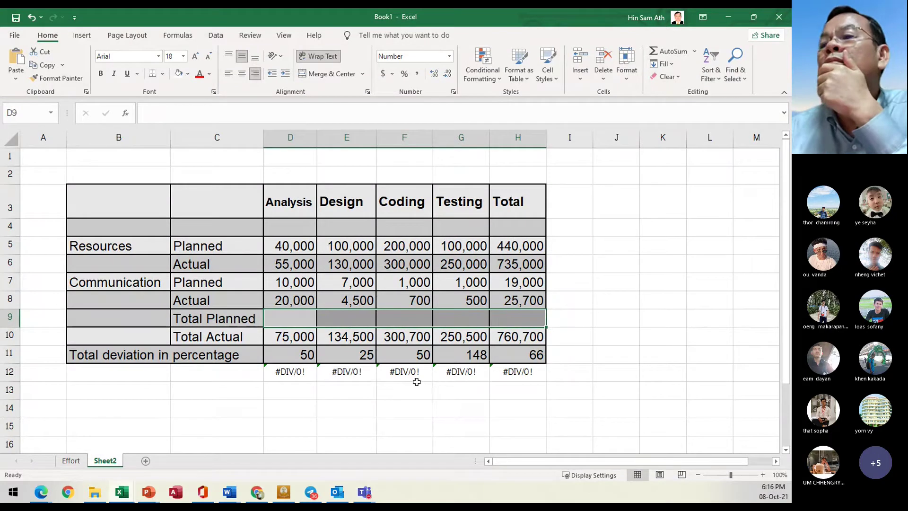
pyautogui.moveTo(284, 355); pyautogui.dragTo(542, 358)
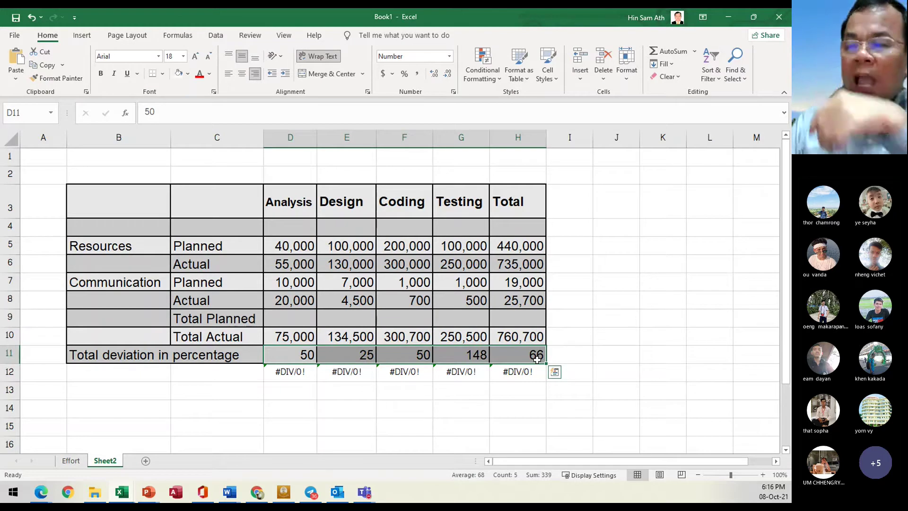
pyautogui.press('Delete')
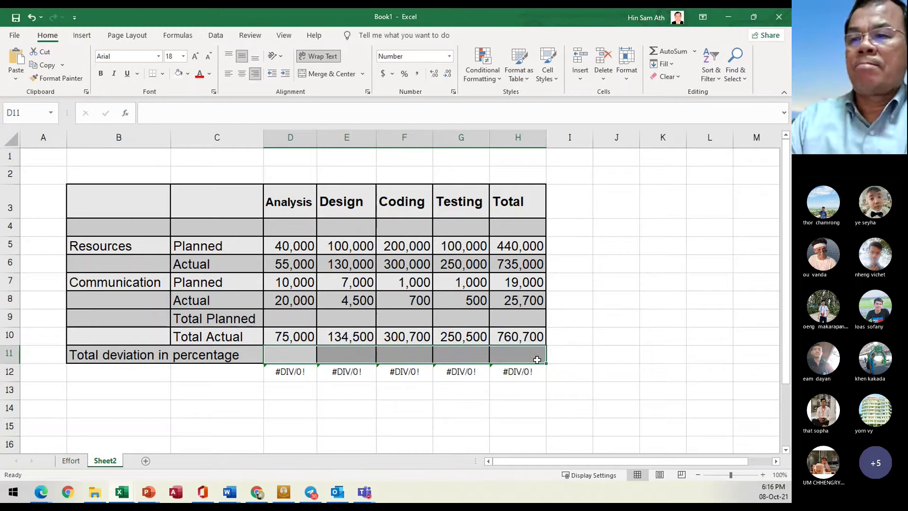
# - Clear the percentage formulas in D12:H12 below the table
pyautogui.press('Down')
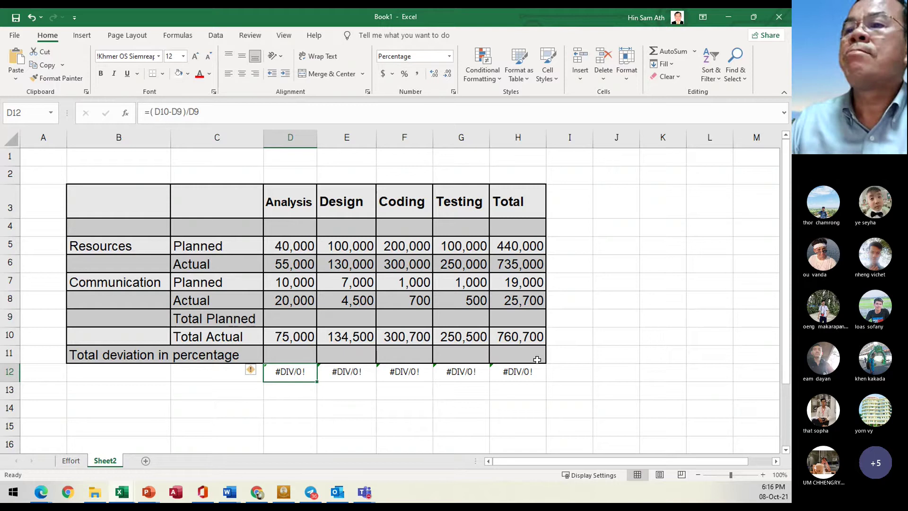
pyautogui.hotkey('shift', 'Right')
pyautogui.hotkey('shift', 'Right')
pyautogui.hotkey('shift', 'Right')
pyautogui.hotkey('shift', 'Right')
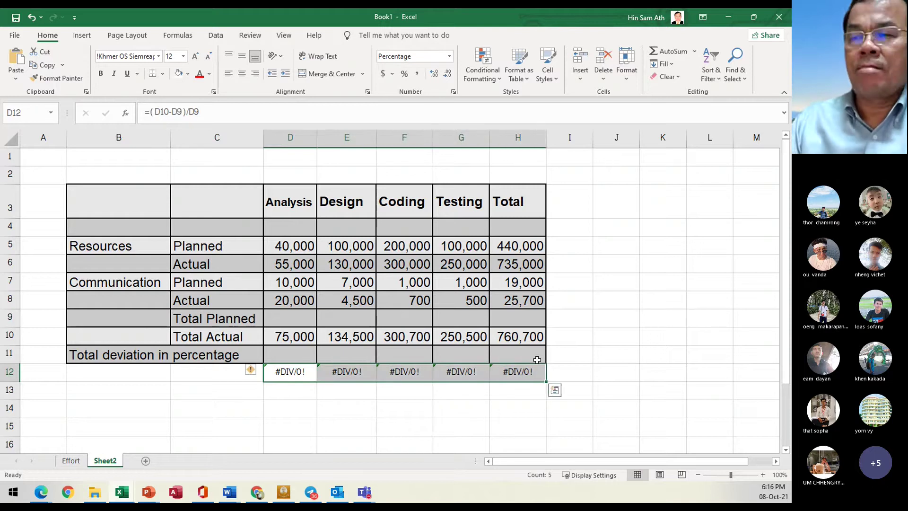
pyautogui.press('Delete')
# - Clear the Total Actual formulas in D10:H10
pyautogui.press('Up')
pyautogui.press('Up')
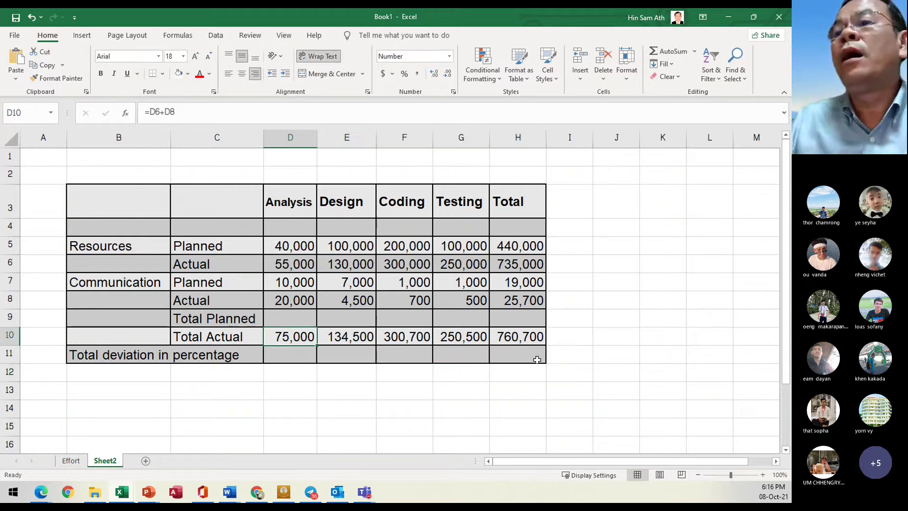
pyautogui.hotkey('shift', 'Right')
pyautogui.hotkey('shift', 'Right')
pyautogui.hotkey('shift', 'Right')
pyautogui.hotkey('shift', 'Right')
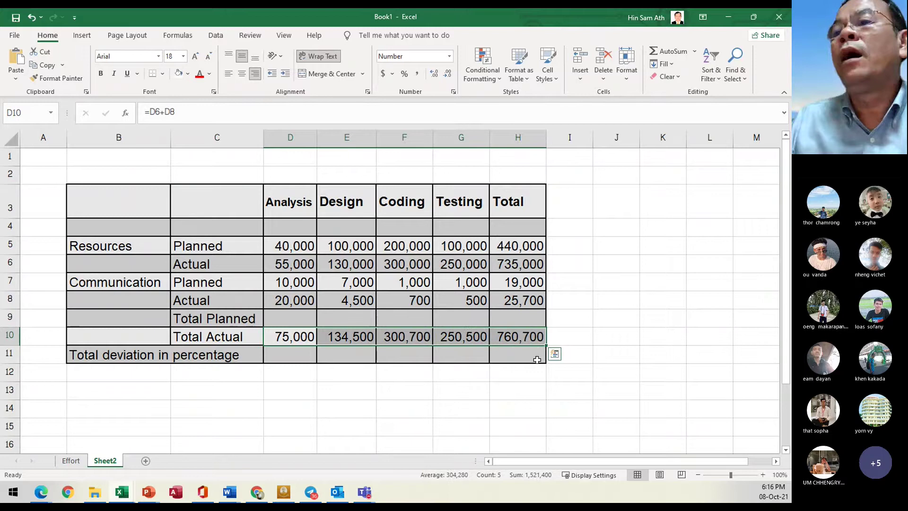
pyautogui.press('Delete')
pyautogui.press('Up')
pyautogui.press('Up')
pyautogui.press('Up')
pyautogui.press('Up')
pyautogui.press('Up')
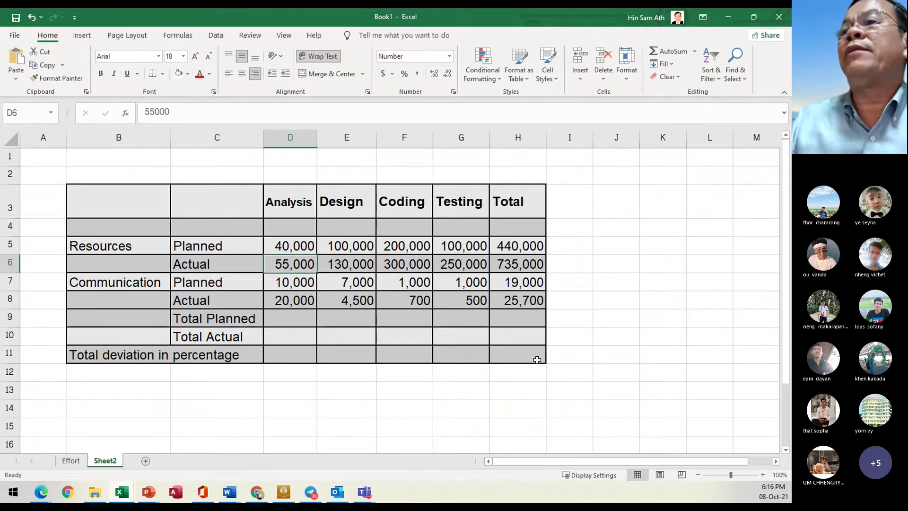
pyautogui.press('Down')
pyautogui.press('Down')
pyautogui.press('Down')
pyautogui.press('Down')
pyautogui.press('Up')
pyautogui.press('Up')
pyautogui.press('Up')
pyautogui.press('Up')
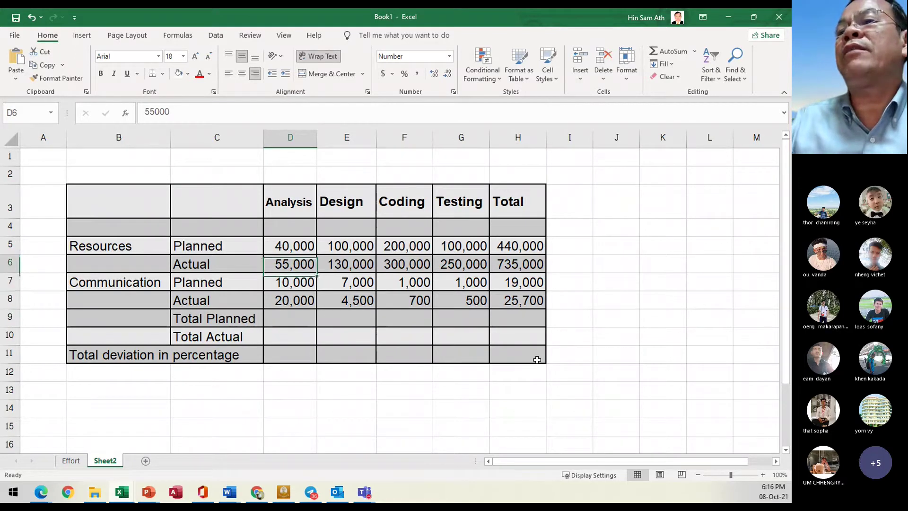
pyautogui.press('Down')
pyautogui.press('Up')
pyautogui.press('Up')
pyautogui.press('Down')
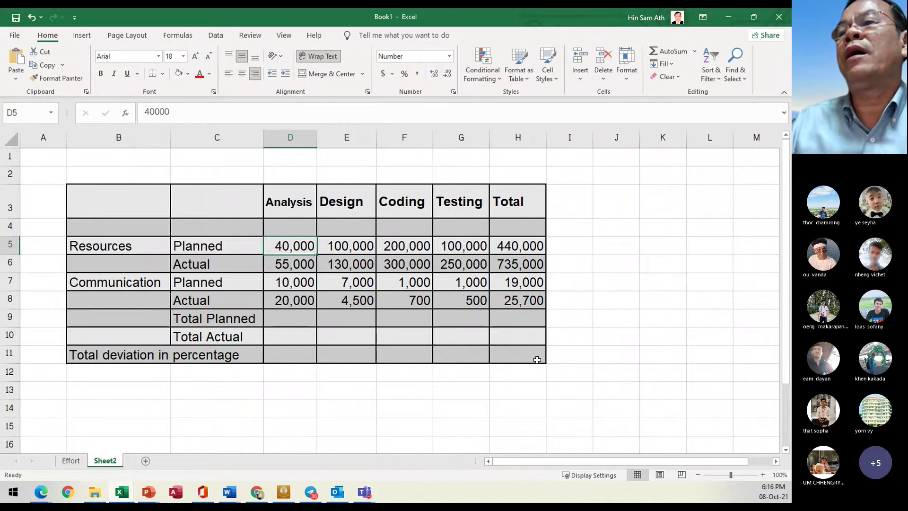
# - Enter the heading "Cost Metric" in cell B3 of the table's header row
pyautogui.press('Up')
pyautogui.press('Up')
pyautogui.press('Left')
pyautogui.press('Left')
pyautogui.press('Left')
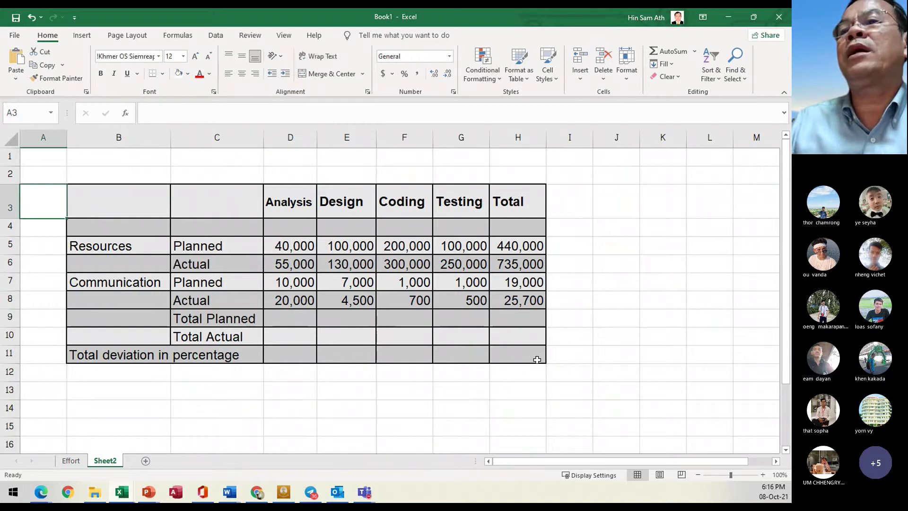
pyautogui.press('Right')
pyautogui.press('Up')
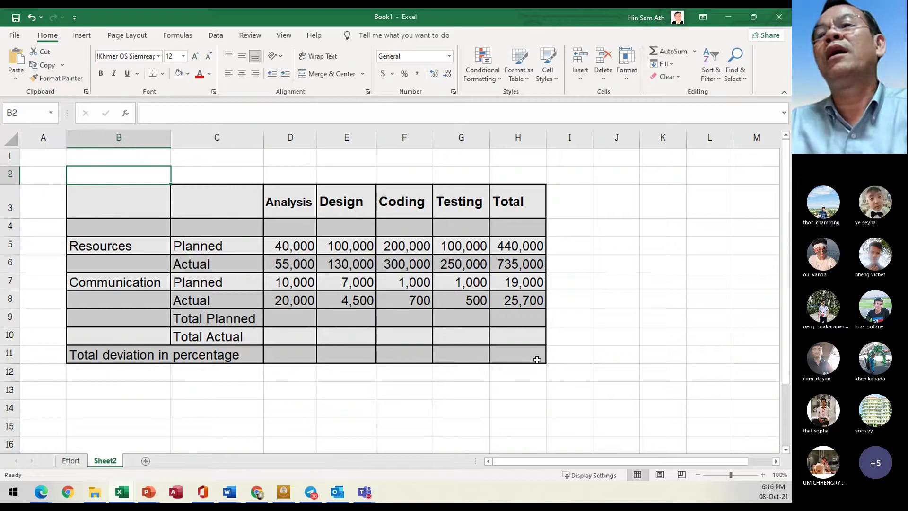
pyautogui.press('Down')
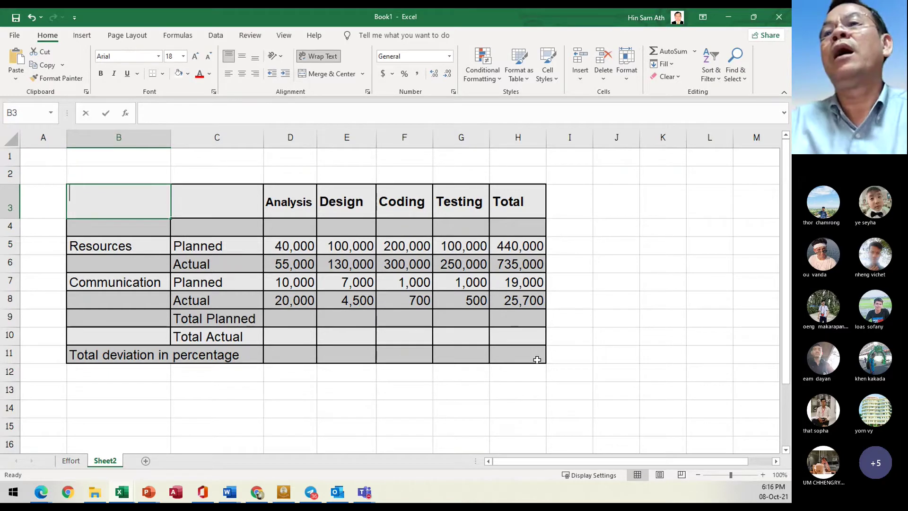
pyautogui.write('Cost Metric')
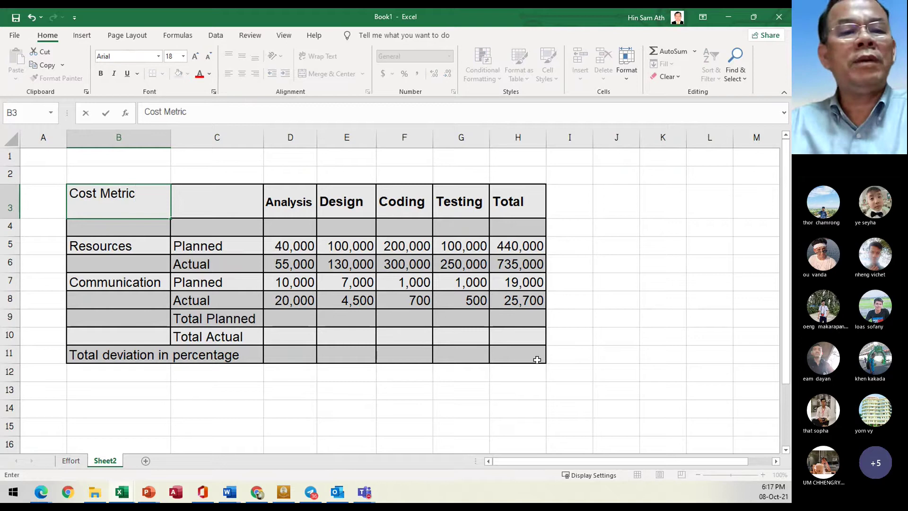
pyautogui.press('Down')
pyautogui.press('Down')
pyautogui.press('Down')
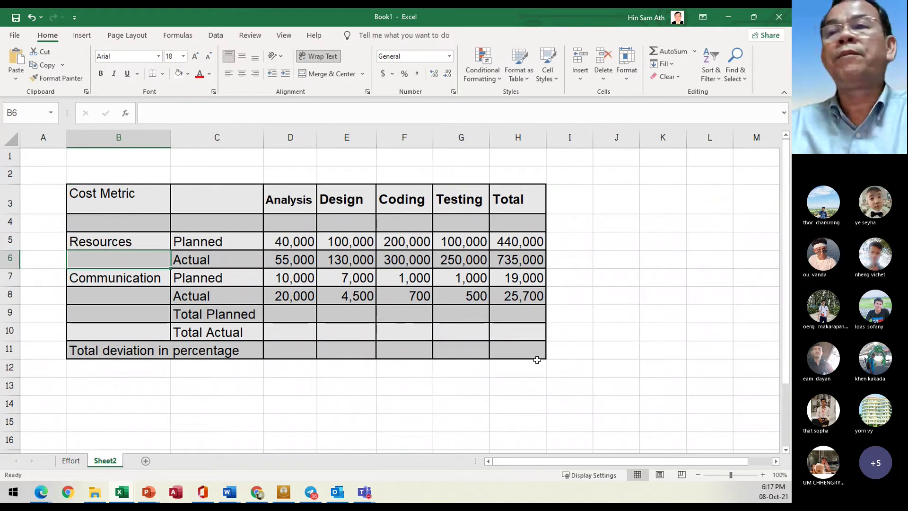
pyautogui.click(10, 19)
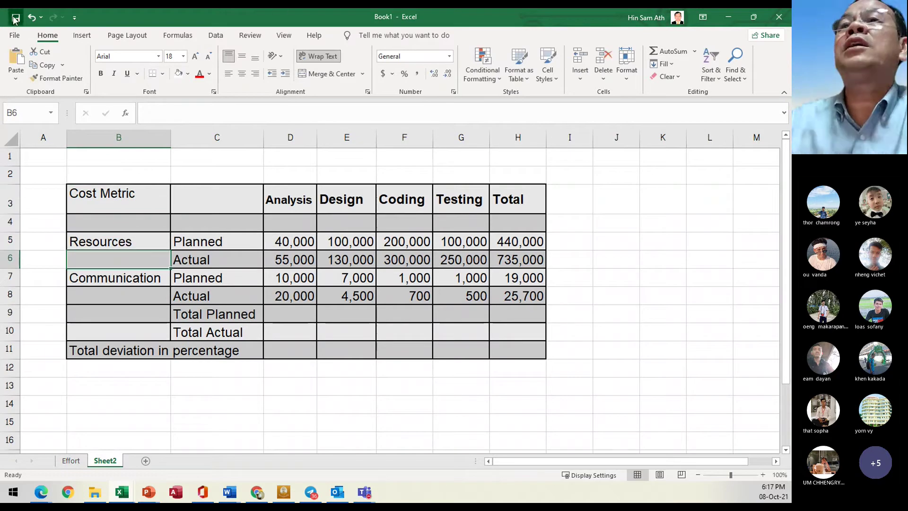
pyautogui.click(515, 310)
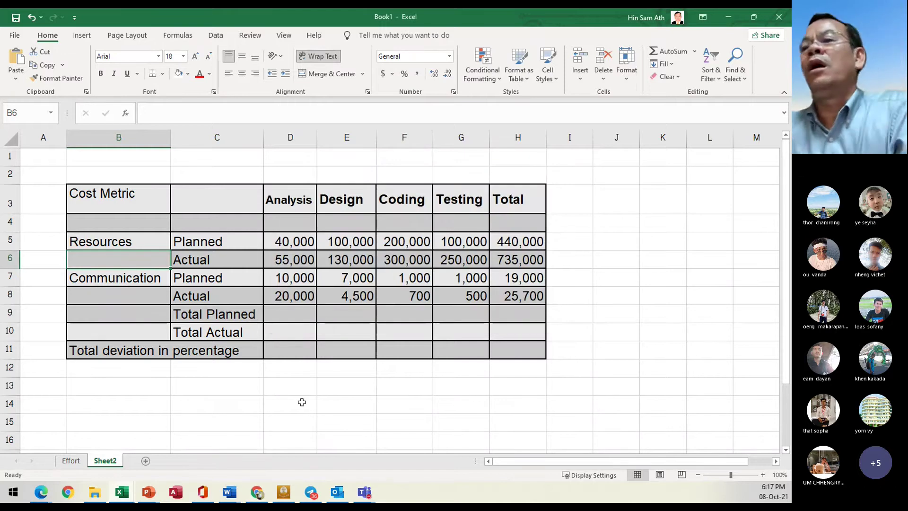
pyautogui.click(288, 328)
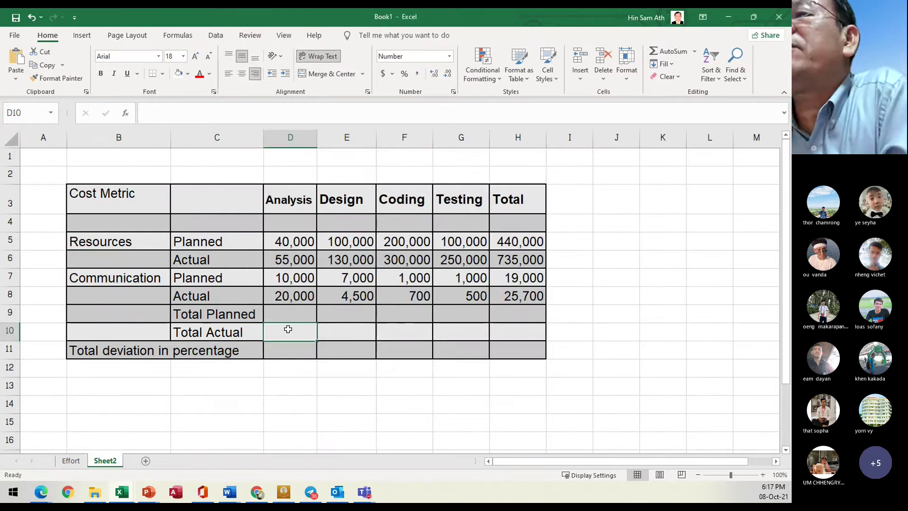
pyautogui.click(288, 318)
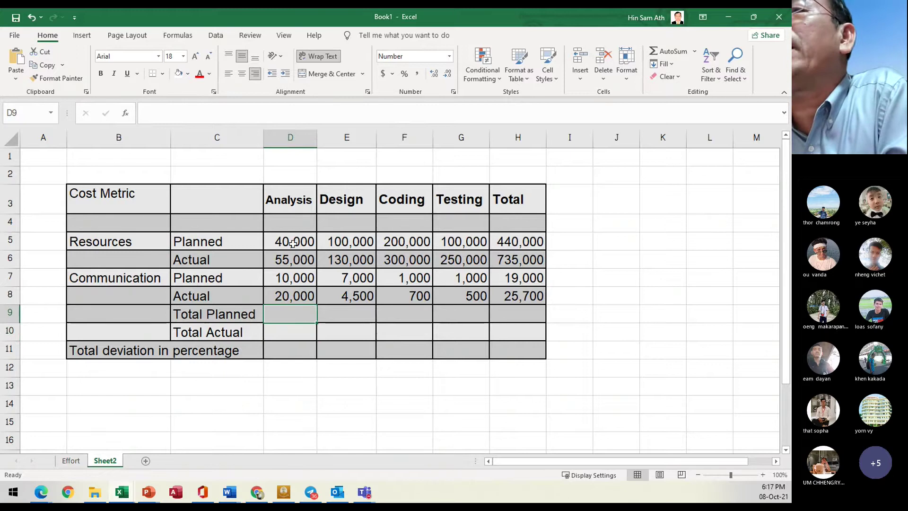
pyautogui.moveTo(294, 241); pyautogui.dragTo(293, 259)
pyautogui.hotkey('ctrl', 'c')
pyautogui.click(296, 280)
pyautogui.press('Escape')
# - Calculate the Analysis Total Planned in D9 with the formula =D5+D7, adding planned resources and planned communication
pyautogui.click(296, 318)
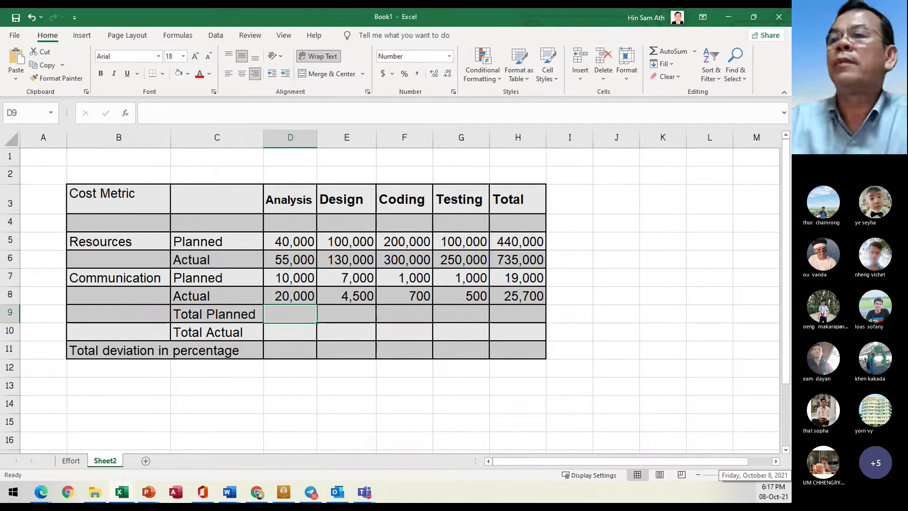
pyautogui.write('=')
pyautogui.press('Up')
pyautogui.press('Up')
pyautogui.press('Up')
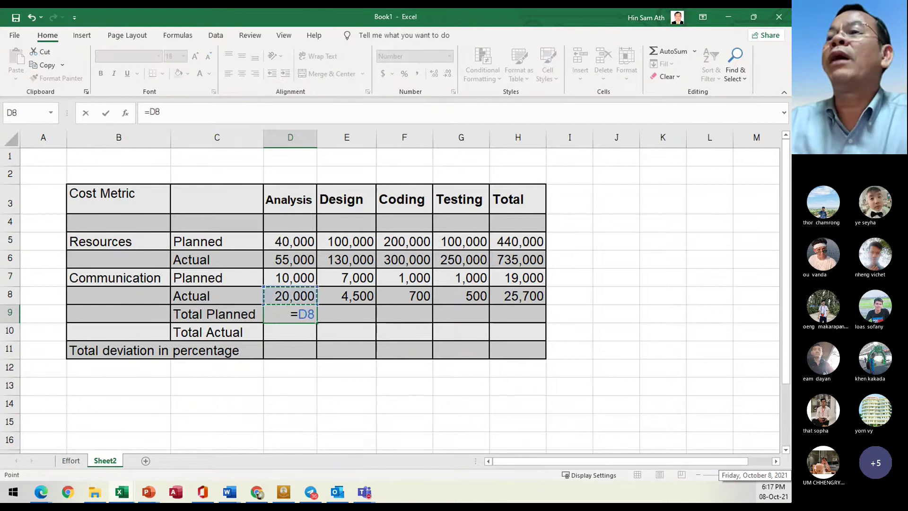
pyautogui.press('Up')
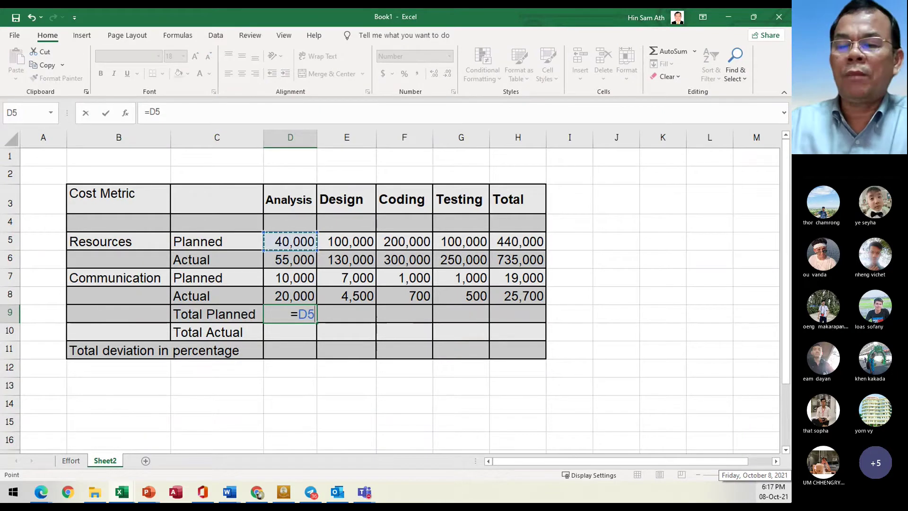
pyautogui.write('+')
pyautogui.press('Up')
pyautogui.press('Up')
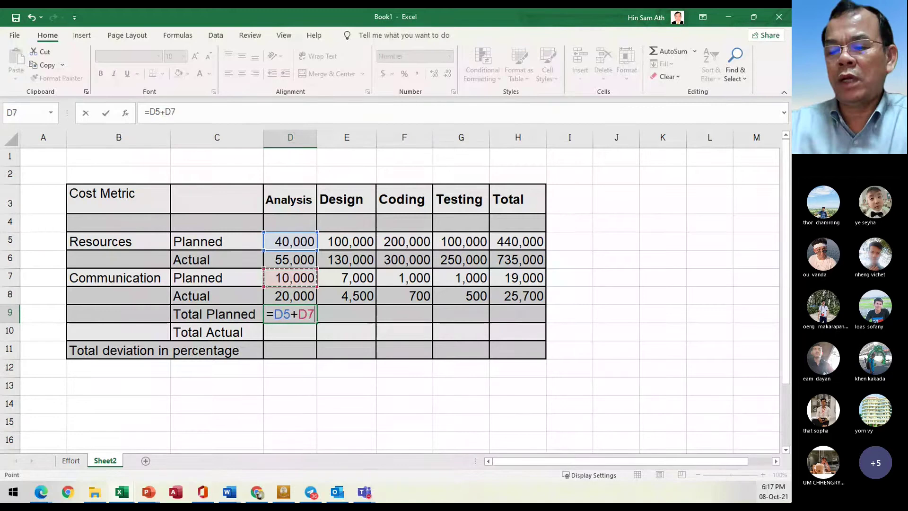
pyautogui.press('Return')
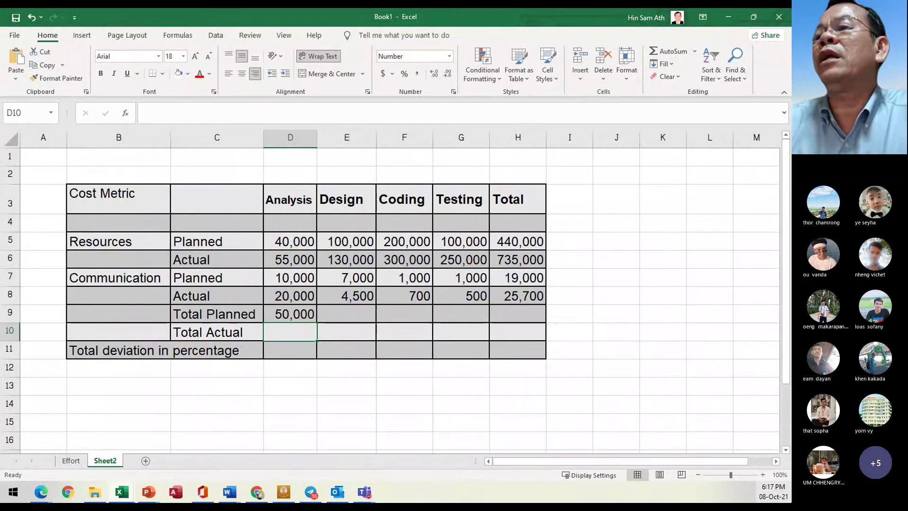
# - Fill the Total Planned formula from D9 across the Design, Coding, Testing and Total columns through H9
pyautogui.press('Up')
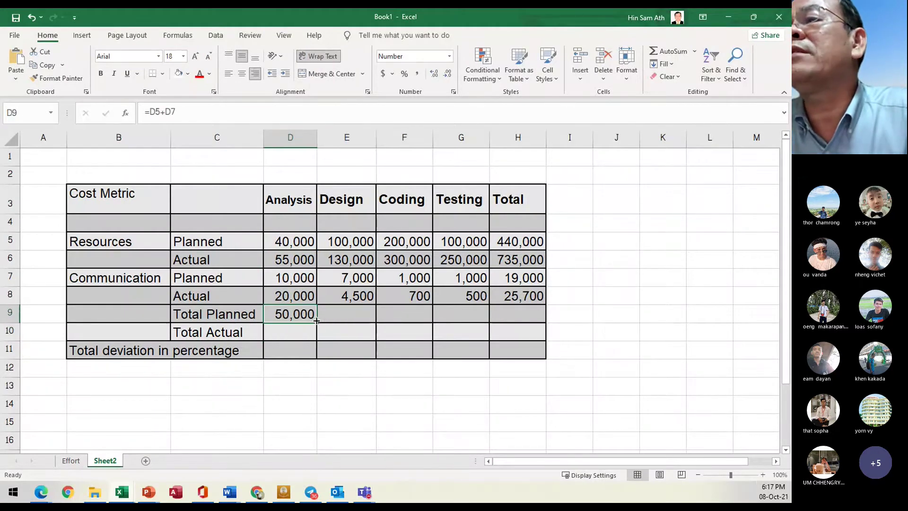
pyautogui.moveTo(316, 323); pyautogui.dragTo(527, 325)
pyautogui.click(523, 318)
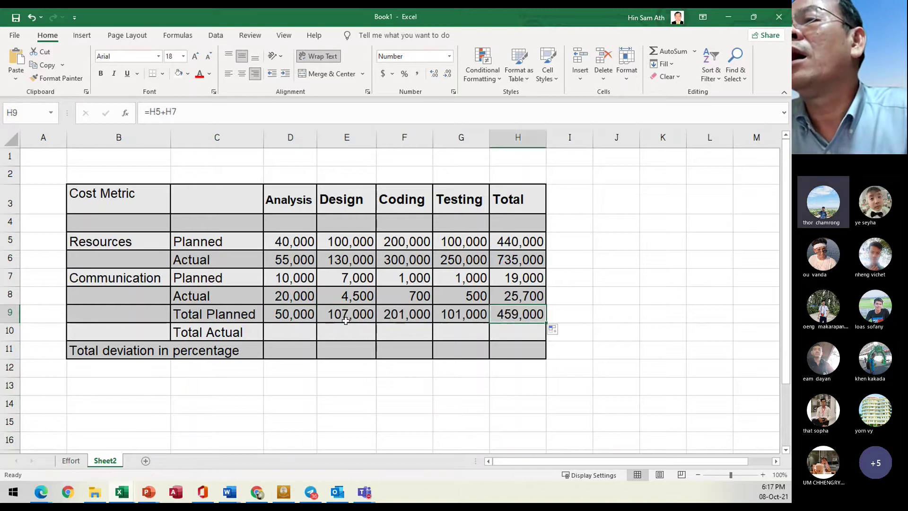
# - Calculate the Analysis Total Actual in D10 with the formula =D6+D8, adding actual resources and actual communication
pyautogui.click(287, 331)
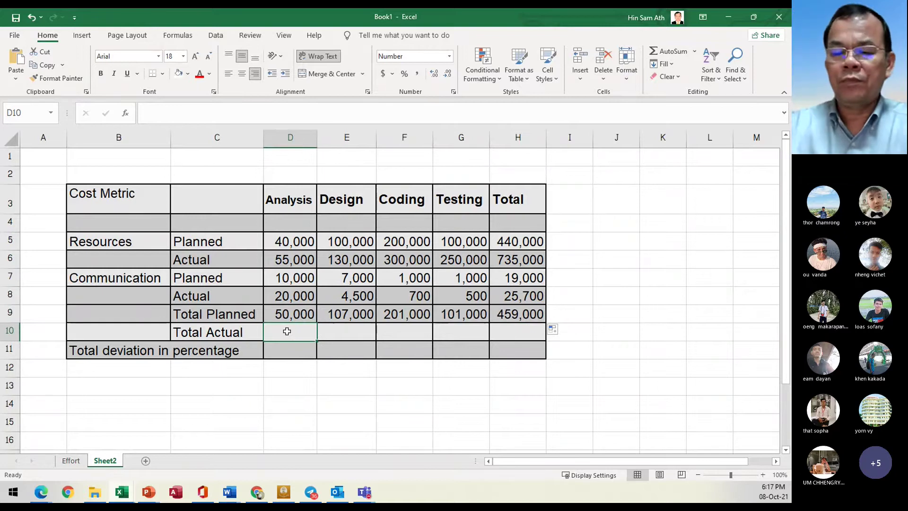
pyautogui.write('=')
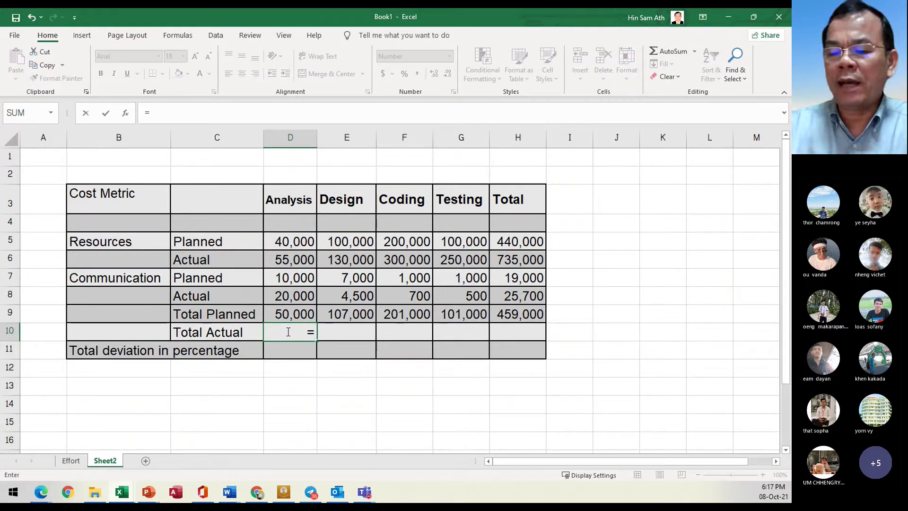
pyautogui.press('Up')
pyautogui.press('Up')
pyautogui.press('Up')
pyautogui.press('Up')
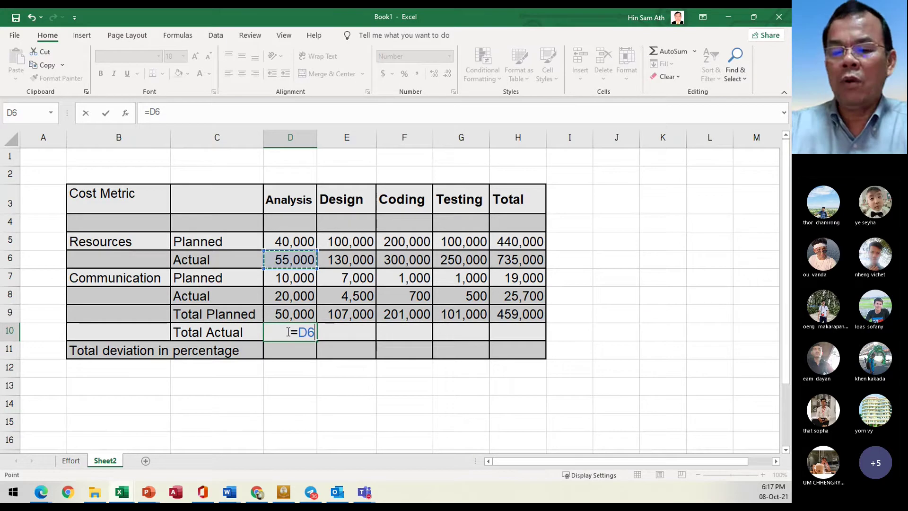
pyautogui.write('+')
pyautogui.press('Up')
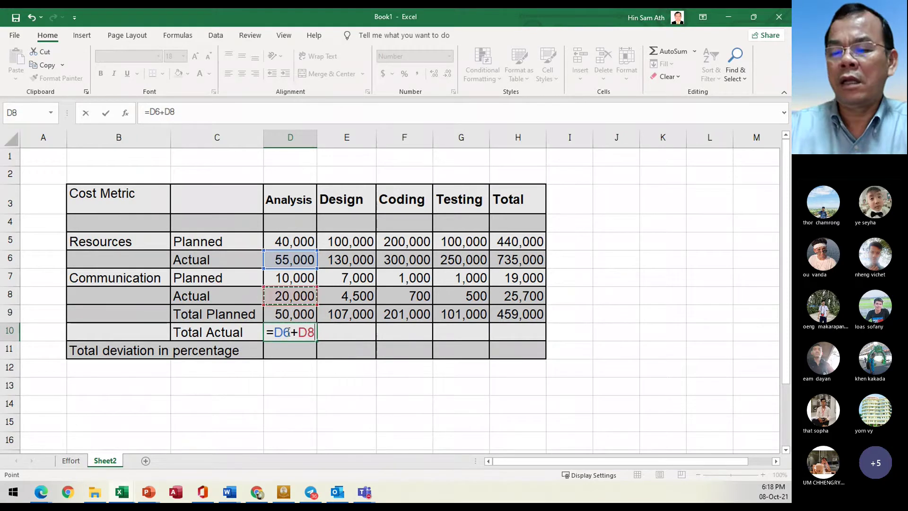
pyautogui.press('Return')
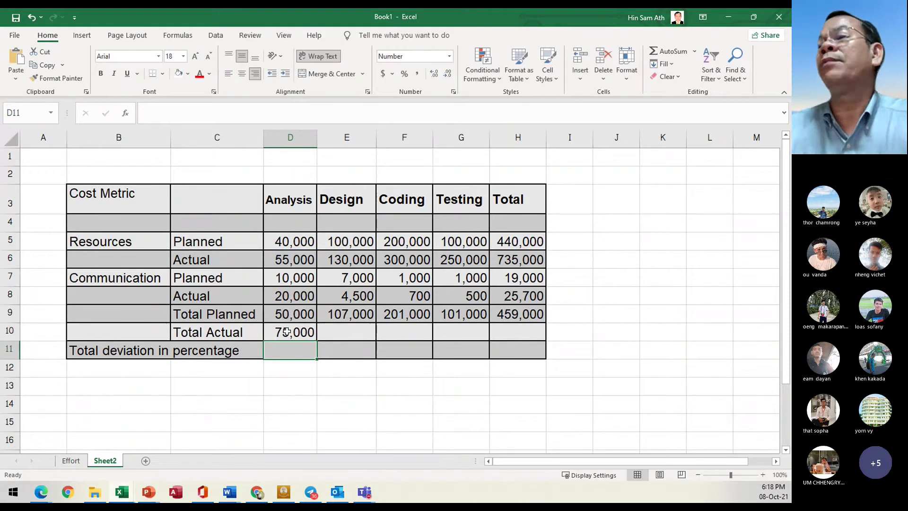
# - Fill the Total Actual formula from D10 across the remaining columns through H10
pyautogui.click(287, 333)
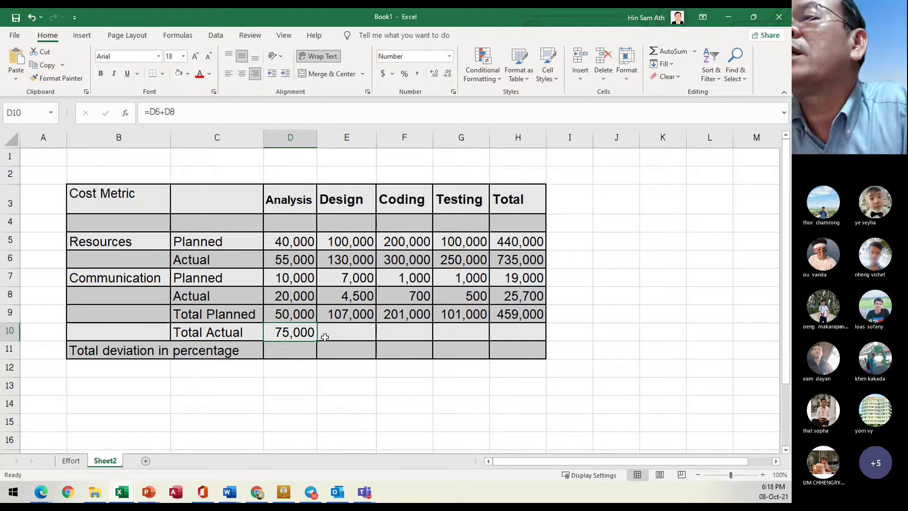
pyautogui.moveTo(320, 340); pyautogui.dragTo(534, 343)
pyautogui.click(304, 358)
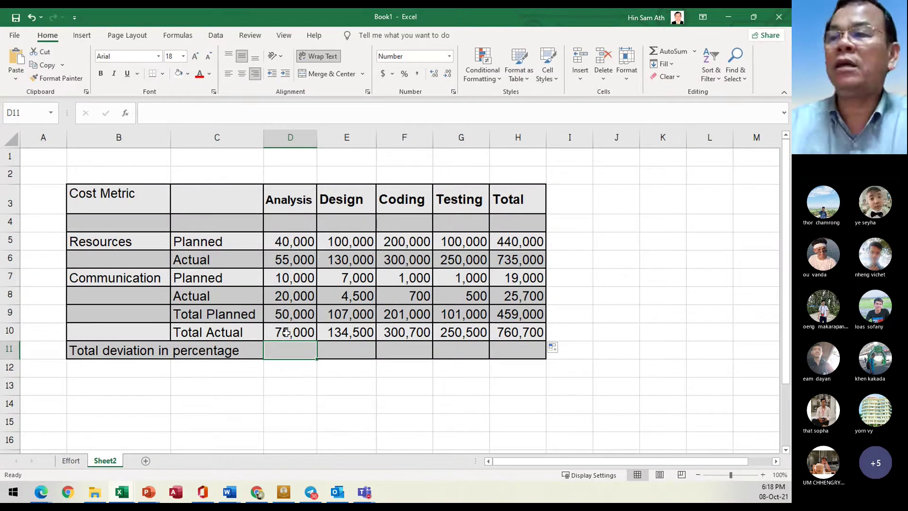
# - Calculate the Analysis total deviation in D11 with the formula =(D10-D9)/D9, dividing actual minus planned by planned
pyautogui.write('=')
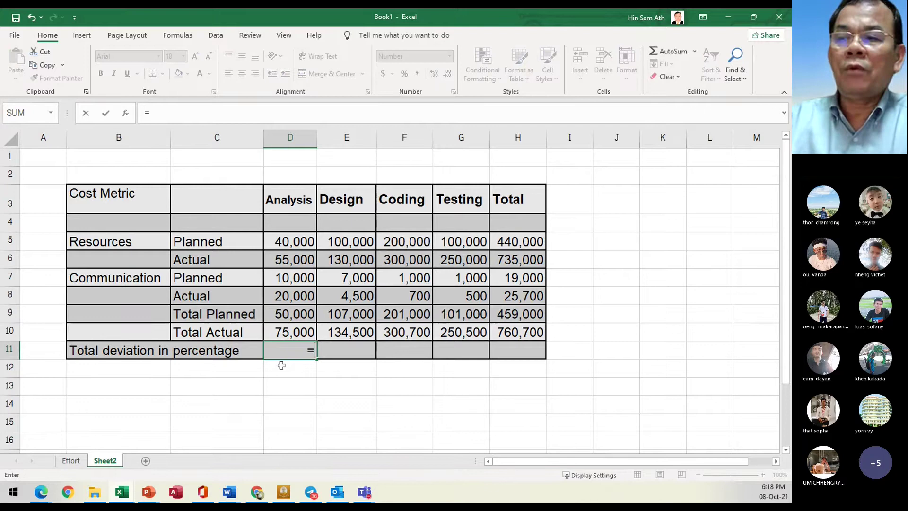
pyautogui.write('(')
pyautogui.press('Up')
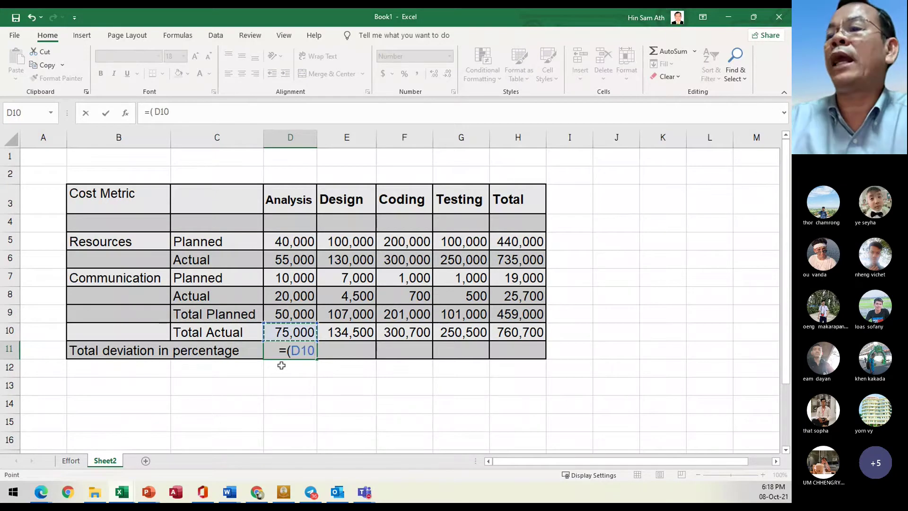
pyautogui.write('-')
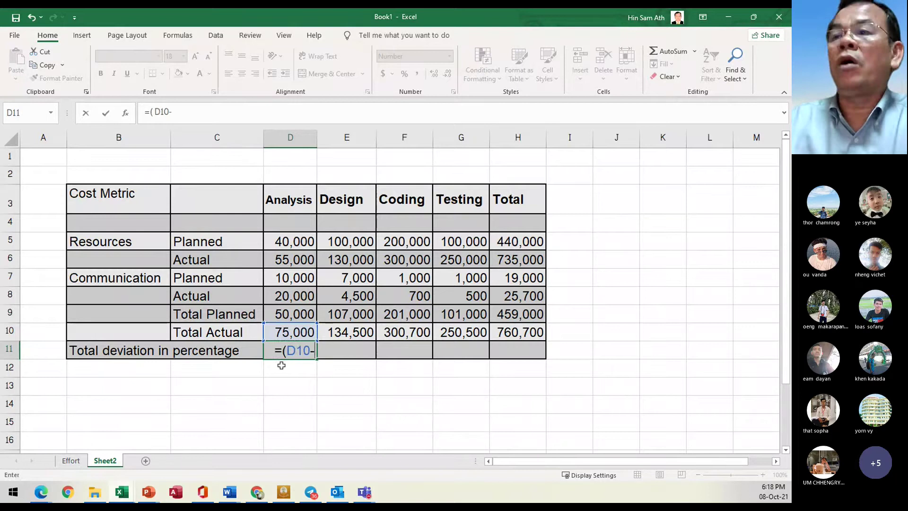
pyautogui.press('Up')
pyautogui.press('Up')
pyautogui.write(')')
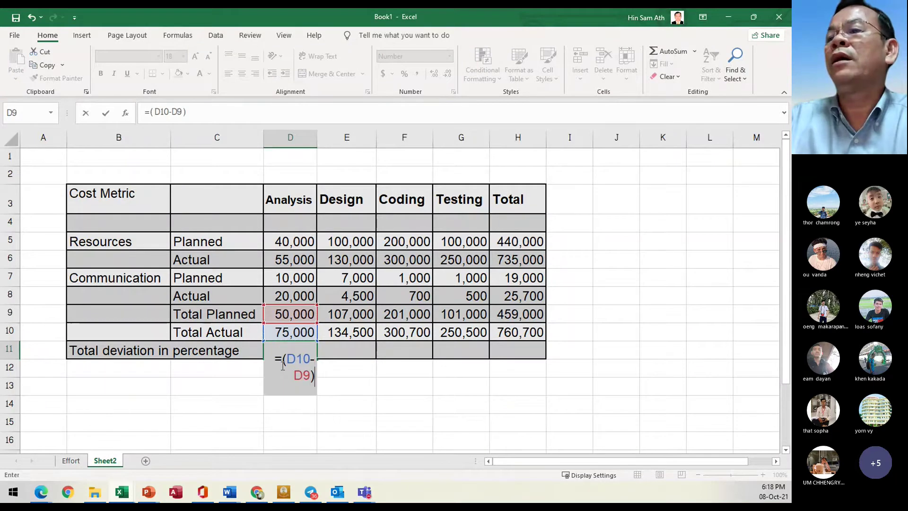
pyautogui.write('/')
pyautogui.press('Up')
pyautogui.press('Up')
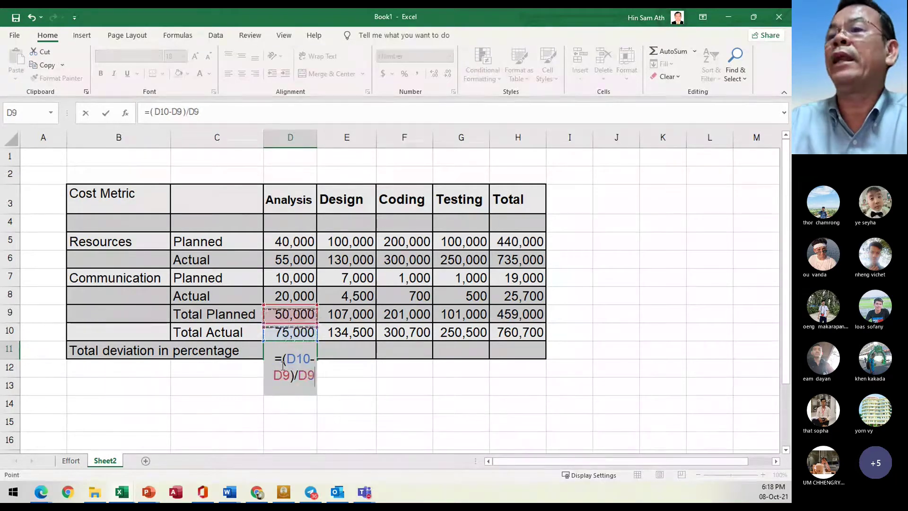
pyautogui.press('Return')
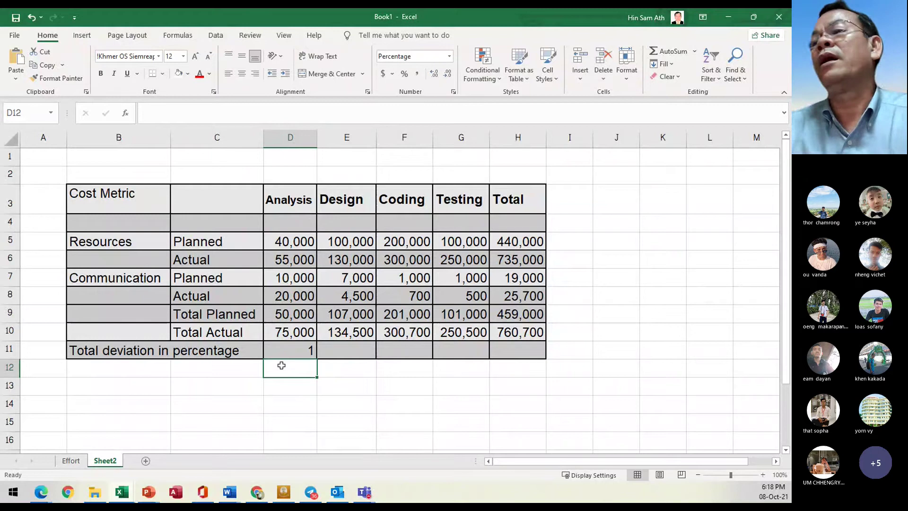
# - Format the Analysis deviation in D11 as a percentage and fill it across the remaining columns through H11
pyautogui.click(286, 350)
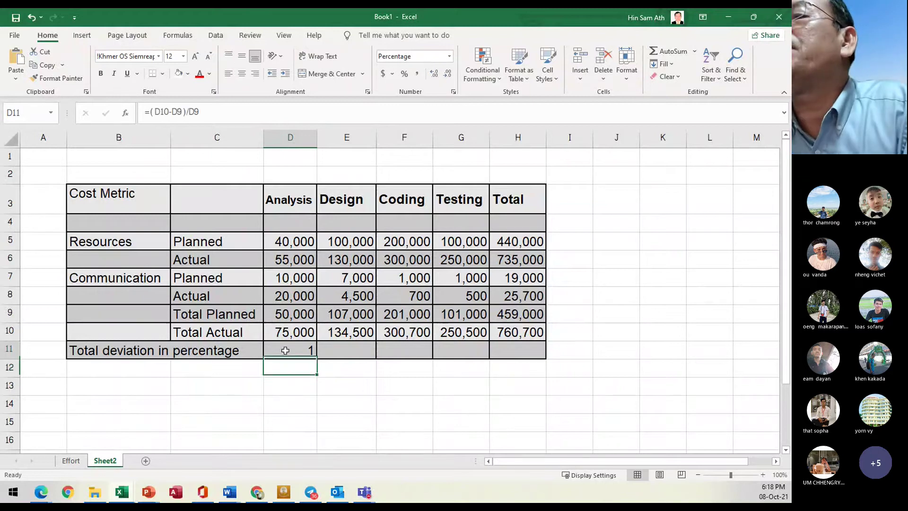
pyautogui.click(405, 74)
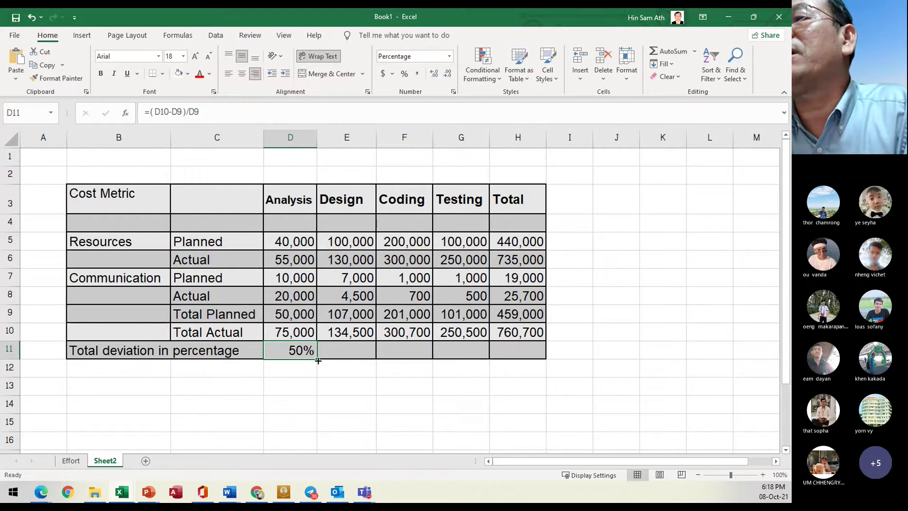
pyautogui.moveTo(317, 365); pyautogui.dragTo(520, 367)
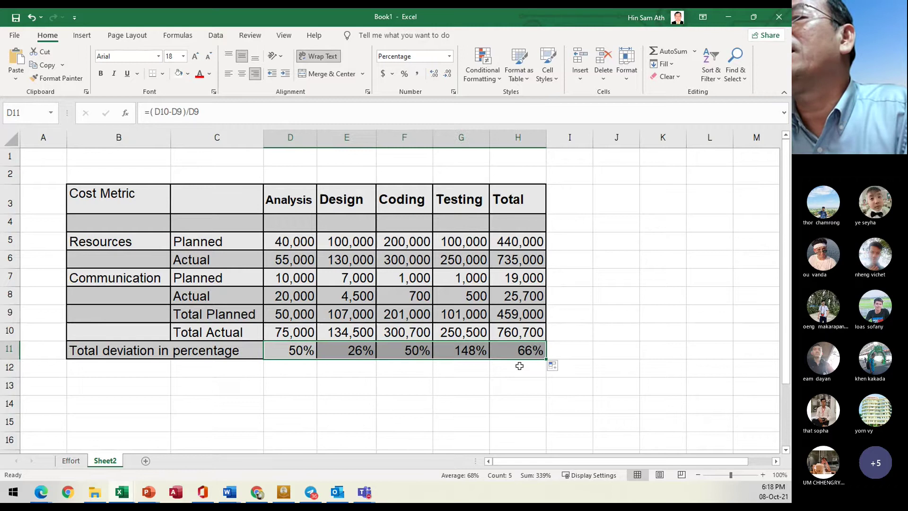
# - Review the deviation formulas in row 11 against the Total Planned and Total Actual cells they reference in rows 9 and 10
pyautogui.click(322, 347)
pyautogui.click(268, 350)
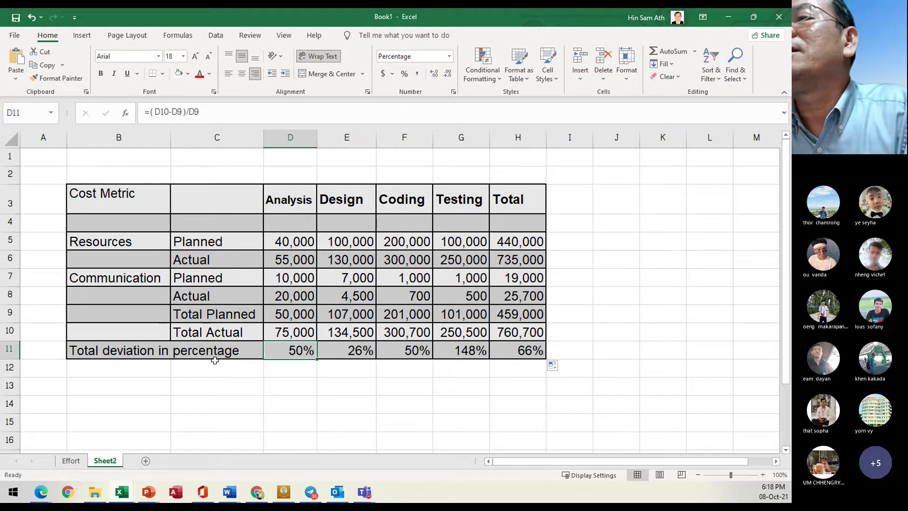
pyautogui.click(172, 357)
pyautogui.click(413, 350)
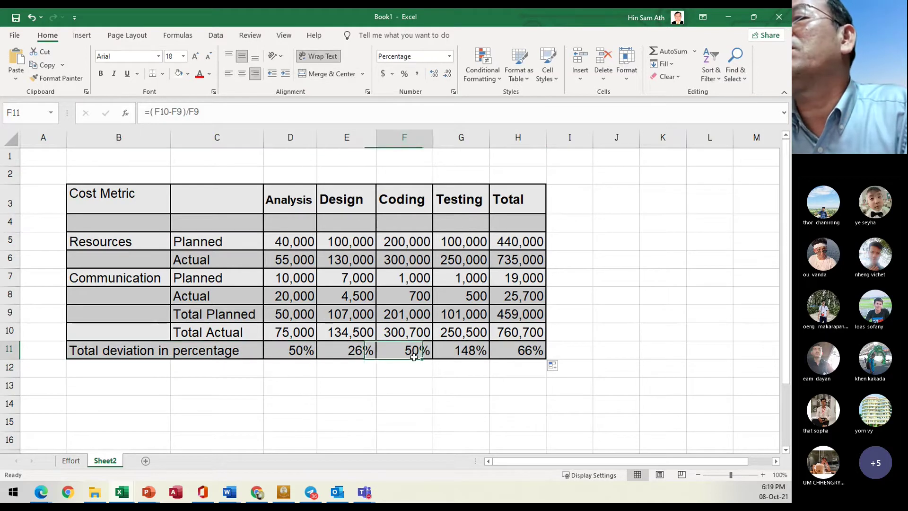
pyautogui.click(295, 351)
pyautogui.click(340, 352)
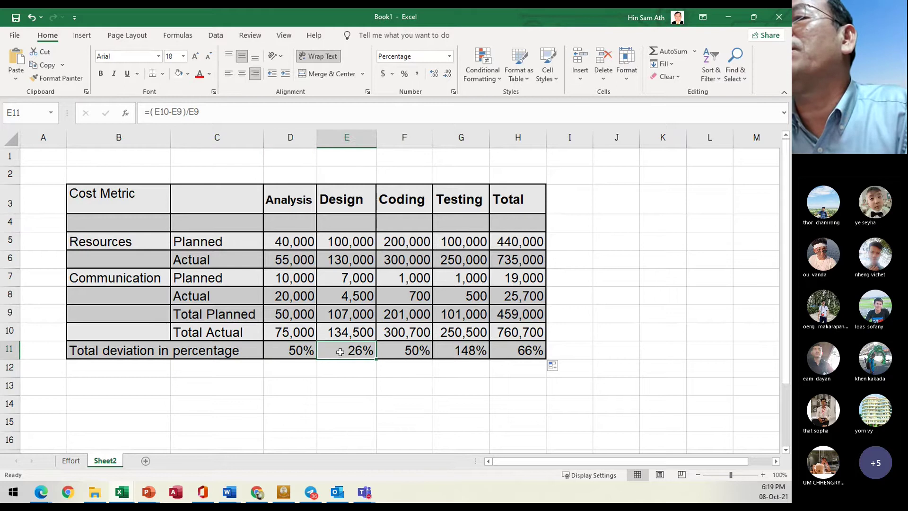
pyautogui.click(410, 358)
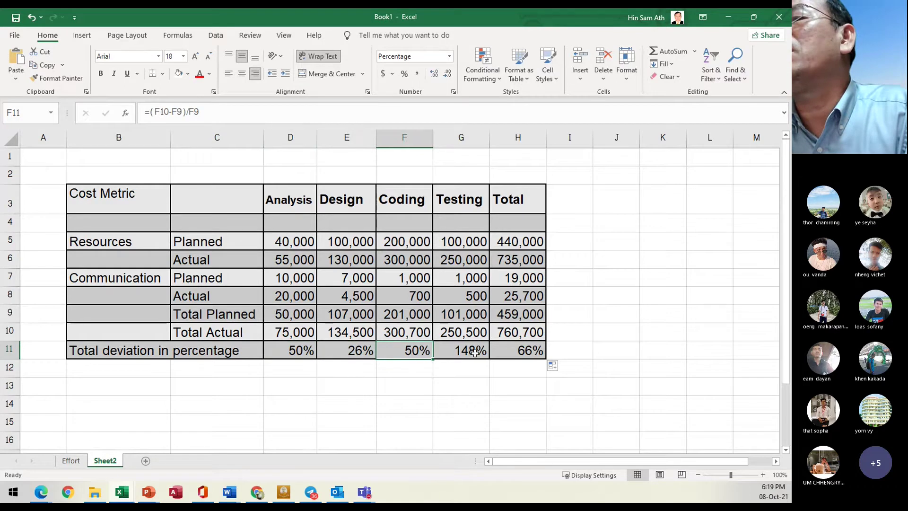
pyautogui.click(523, 350)
pyautogui.click(289, 345)
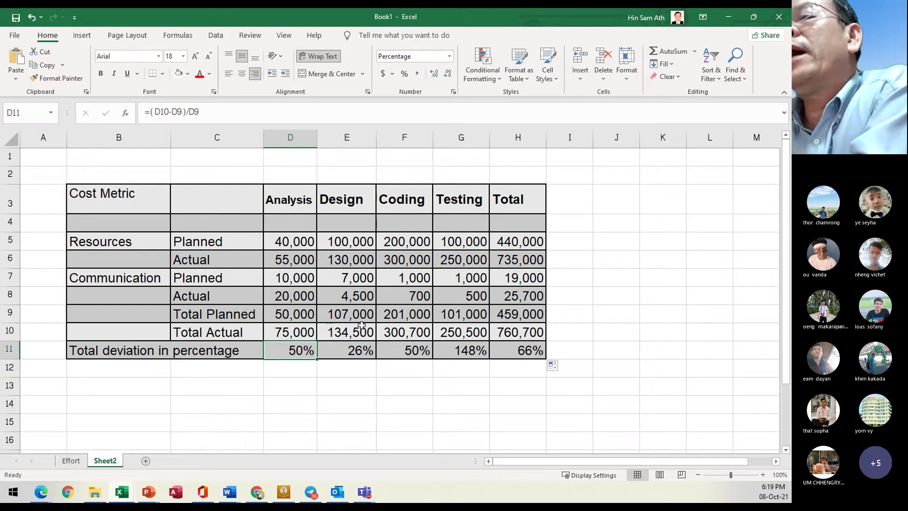
pyautogui.click(282, 312)
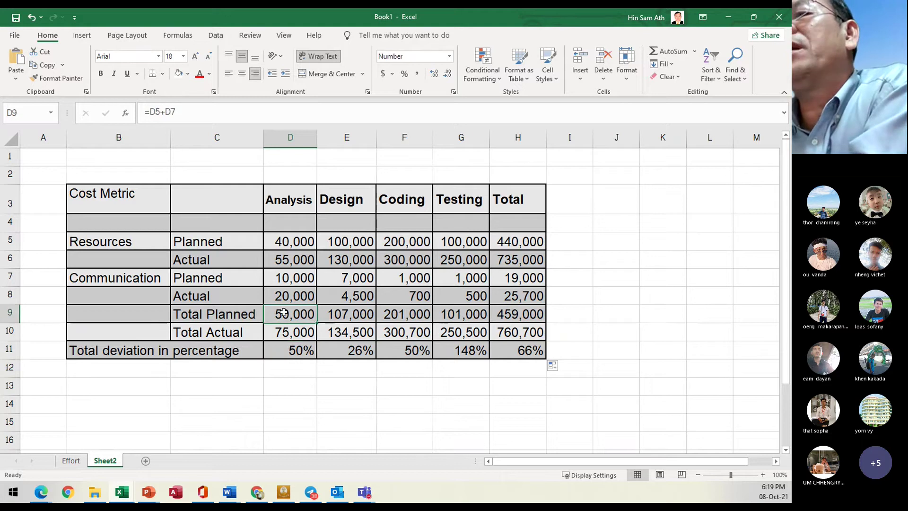
pyautogui.click(283, 332)
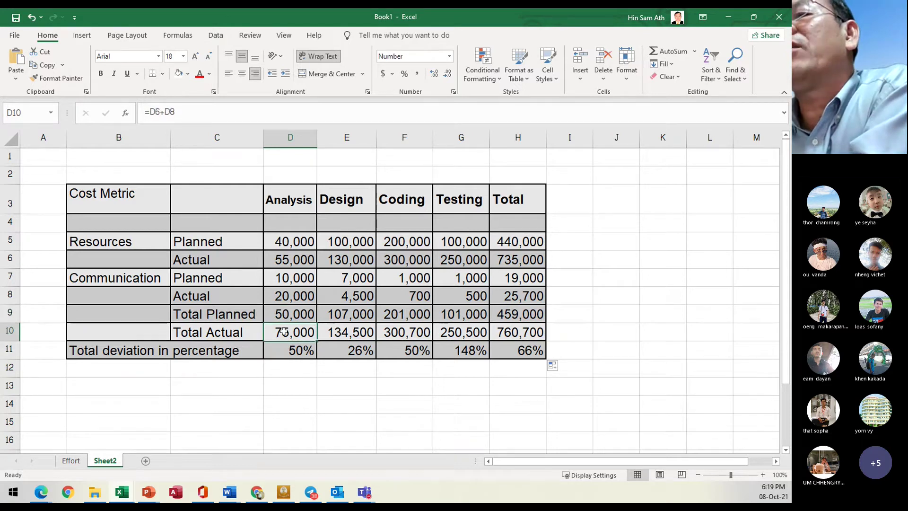
pyautogui.click(293, 354)
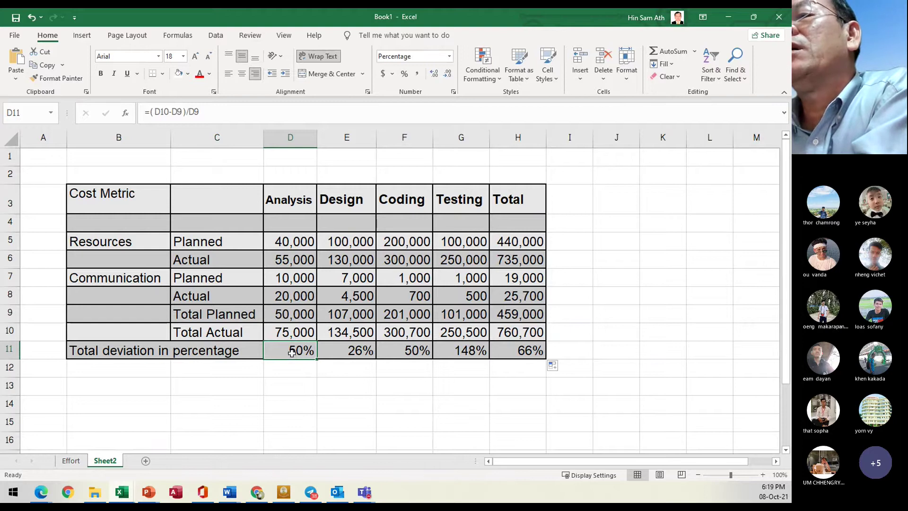
pyautogui.click(295, 319)
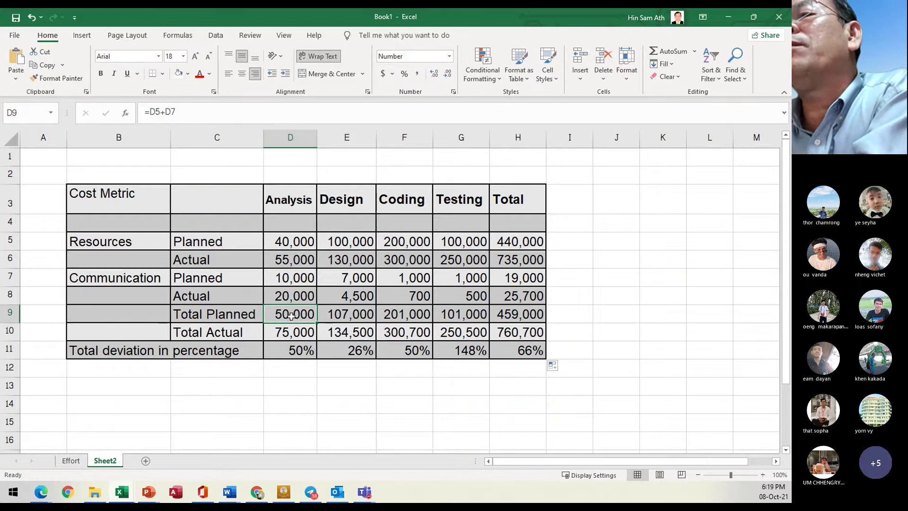
pyautogui.click(287, 334)
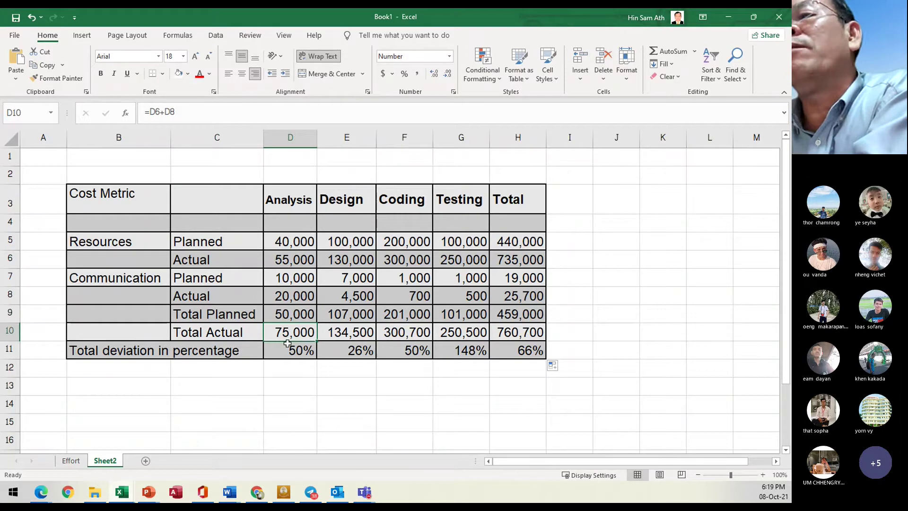
pyautogui.click(367, 345)
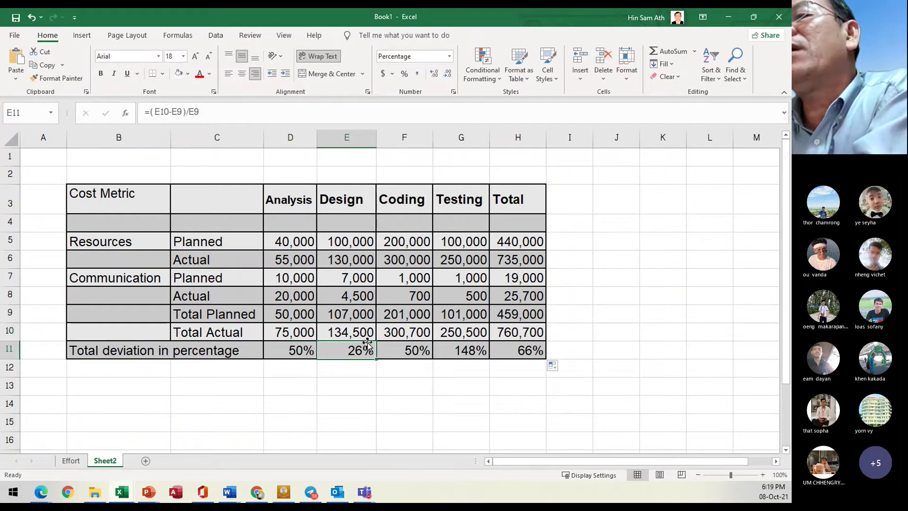
pyautogui.click(360, 317)
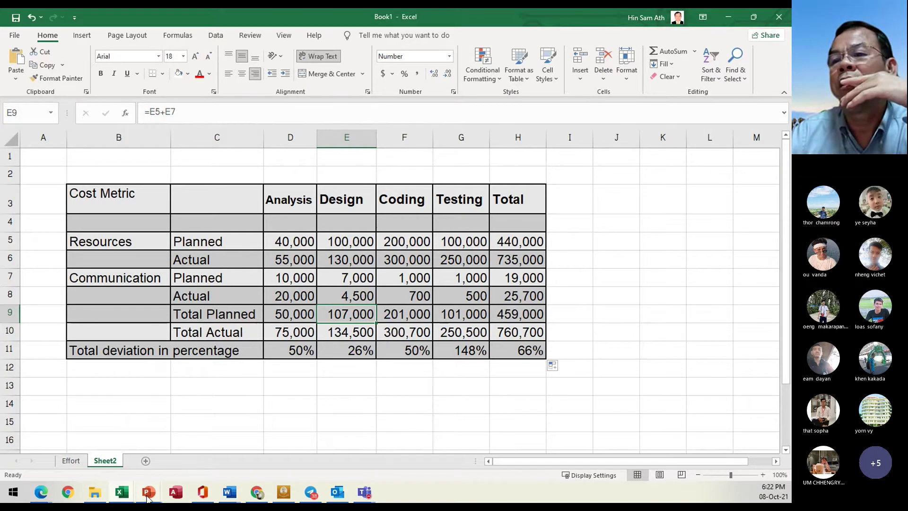
# - Switch to the RUPP - SE-Ch3 slide show in PowerPoint, revisit the Cost Metrics slide and advance to the Size Metrics slide
pyautogui.moveTo(147, 498)
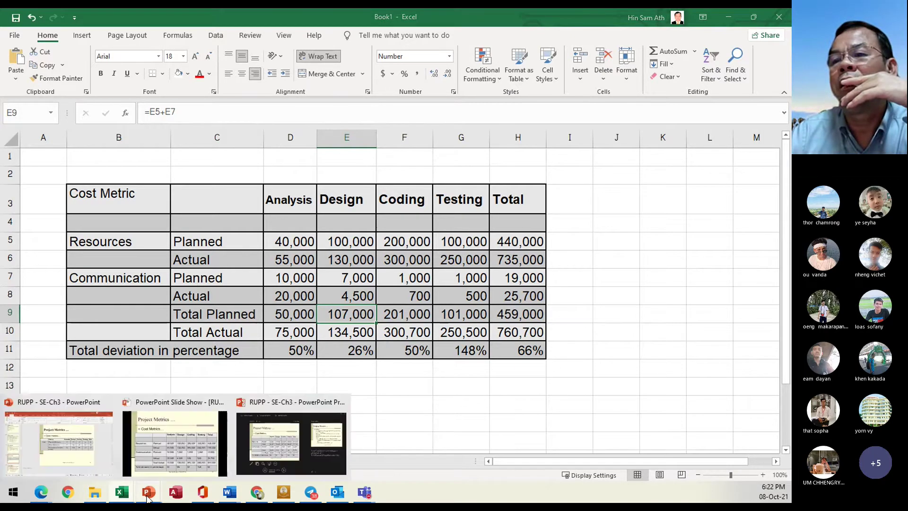
pyautogui.click(265, 449)
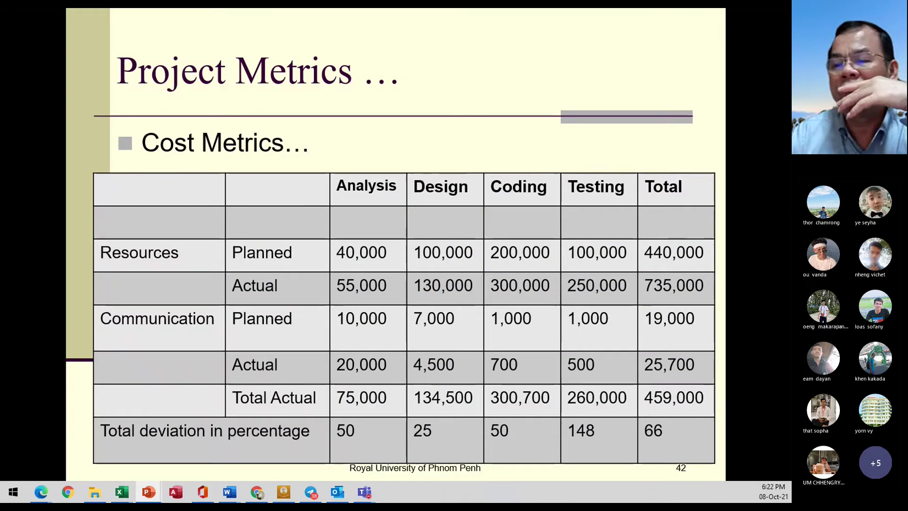
pyautogui.press('Right')
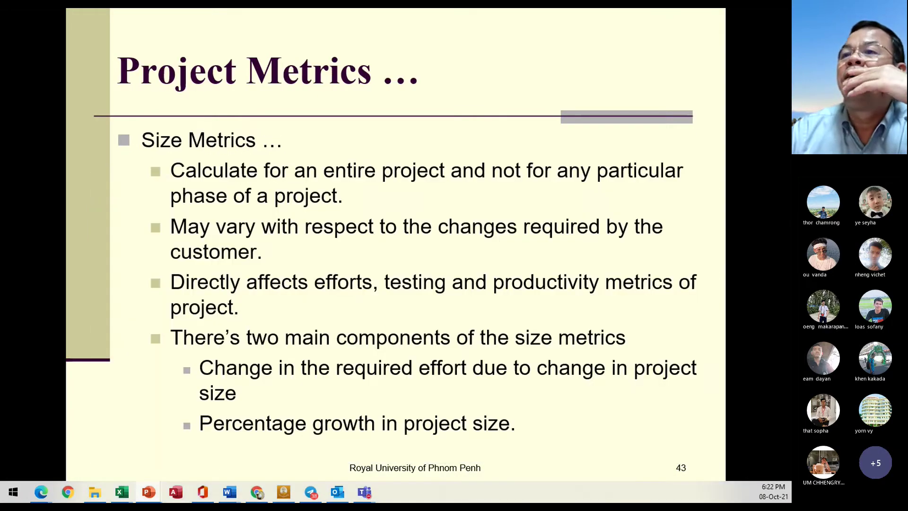
pyautogui.press('Left')
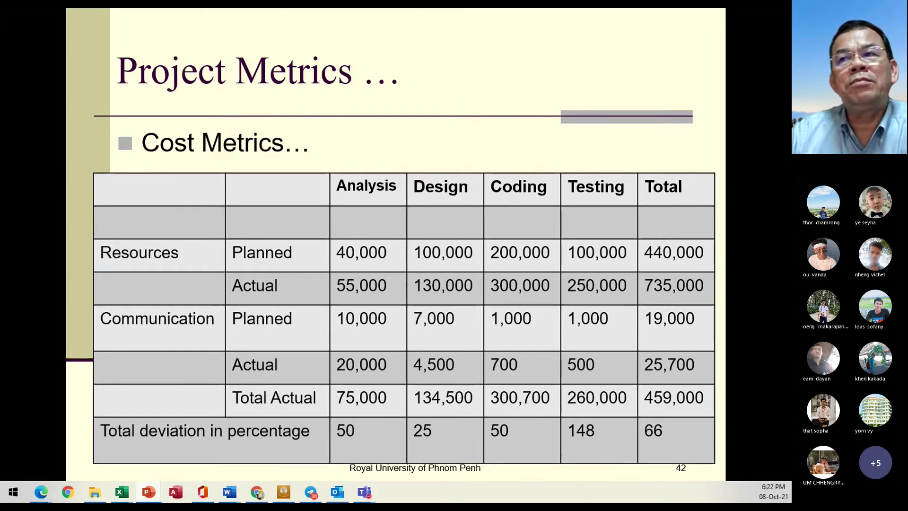
pyautogui.press('Right')
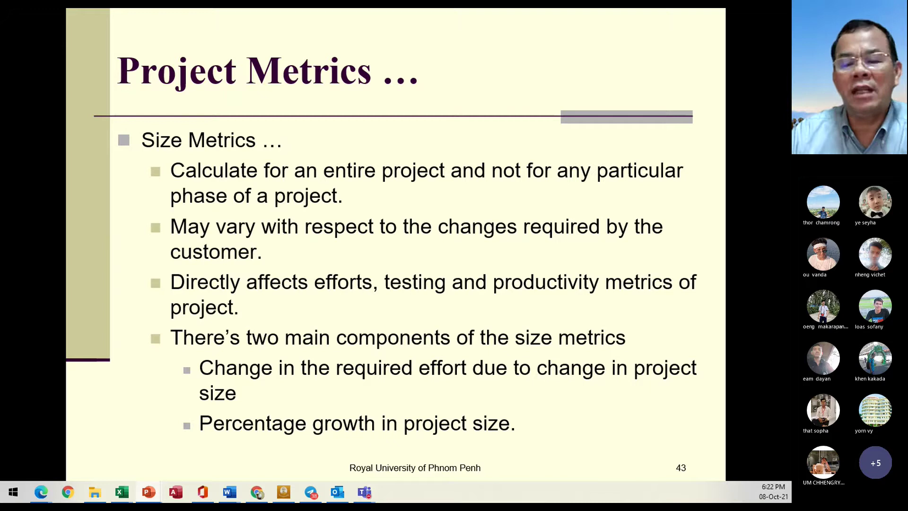